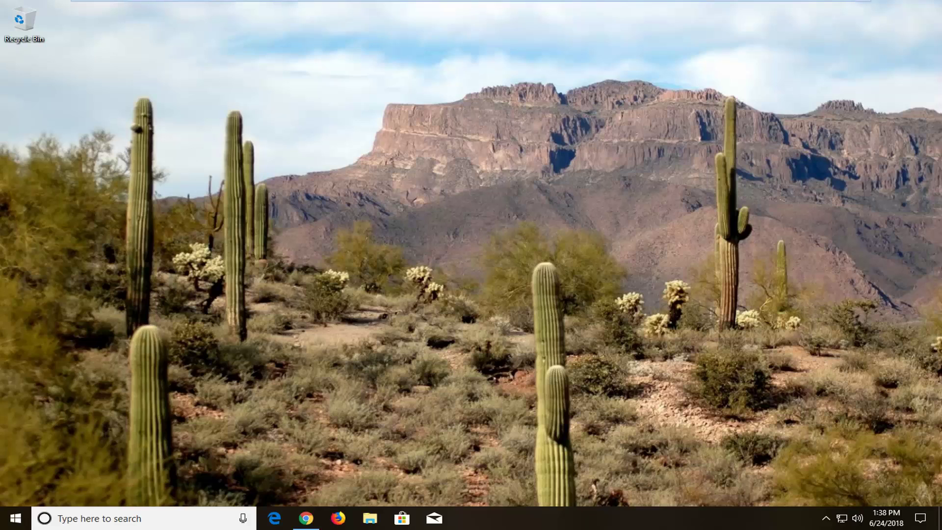
Open the Intel Graphics Driver for Windows 10 page (version 24.20.100.6136) from the Graphics Drivers list
{"action": "left_click", "coordinate": [310, 520]}
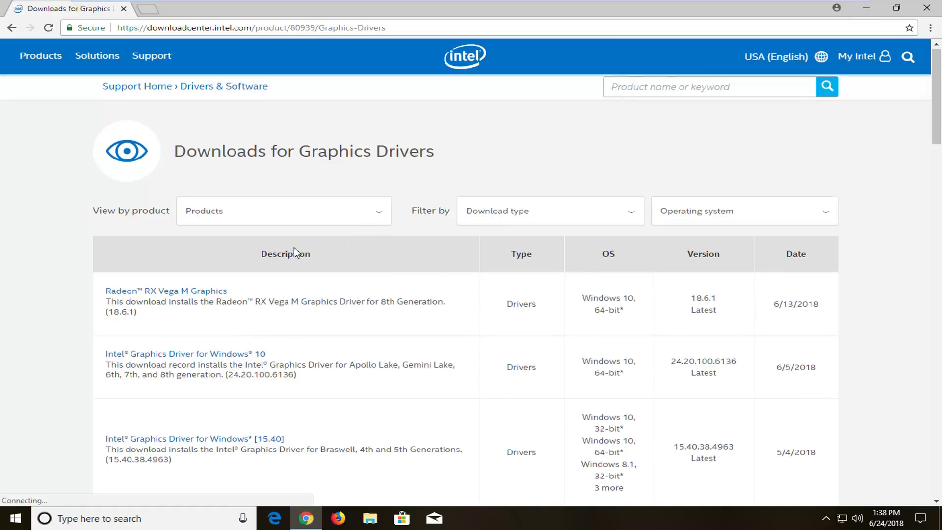
{"action": "scroll", "coordinate": [175, 250], "scroll_direction": "down", "scroll_amount": 3}
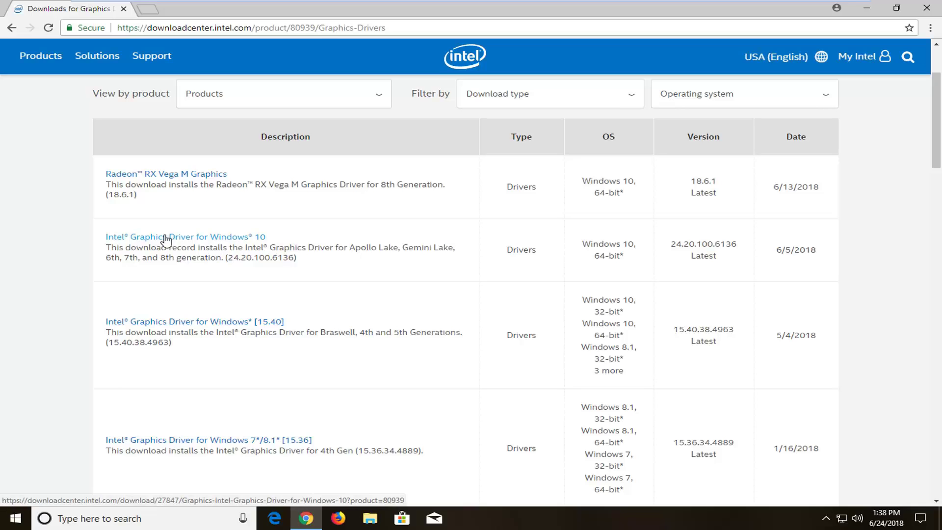
{"action": "left_click", "coordinate": [258, 242]}
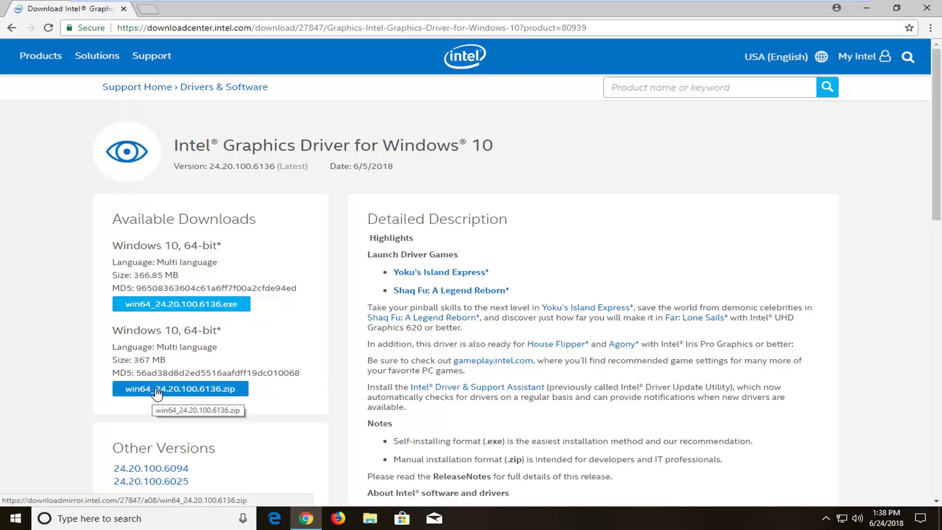
Download win64_24.20.100.6136.zip and show the finished download in its folder
{"action": "left_click", "coordinate": [202, 388]}
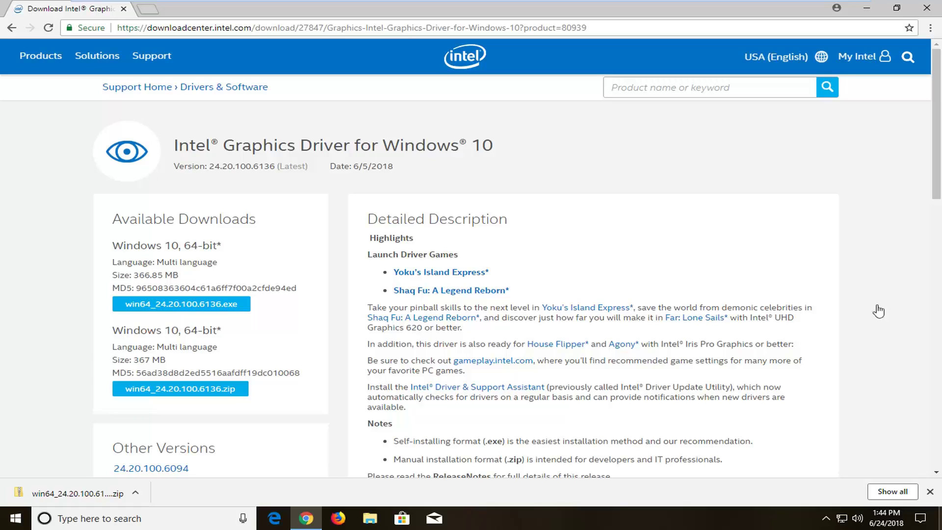
{"action": "left_click", "coordinate": [136, 492]}
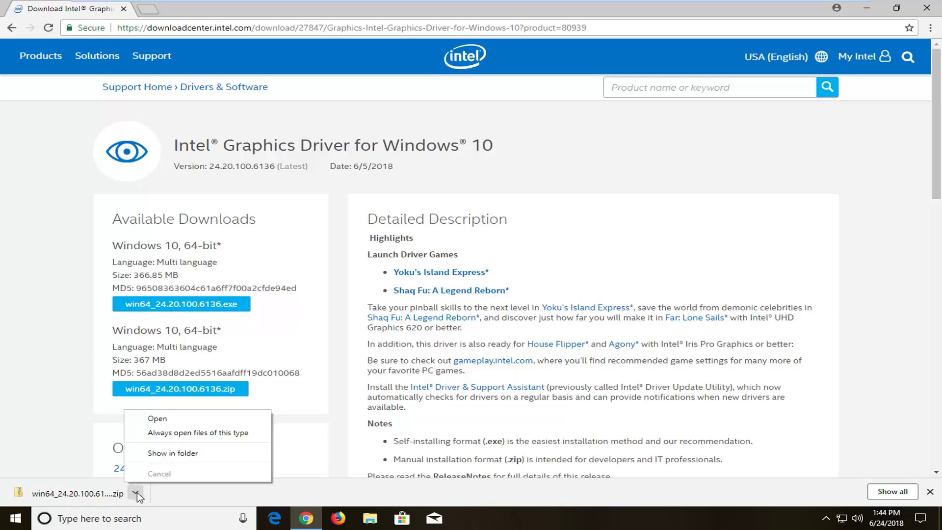
{"action": "left_click", "coordinate": [172, 452]}
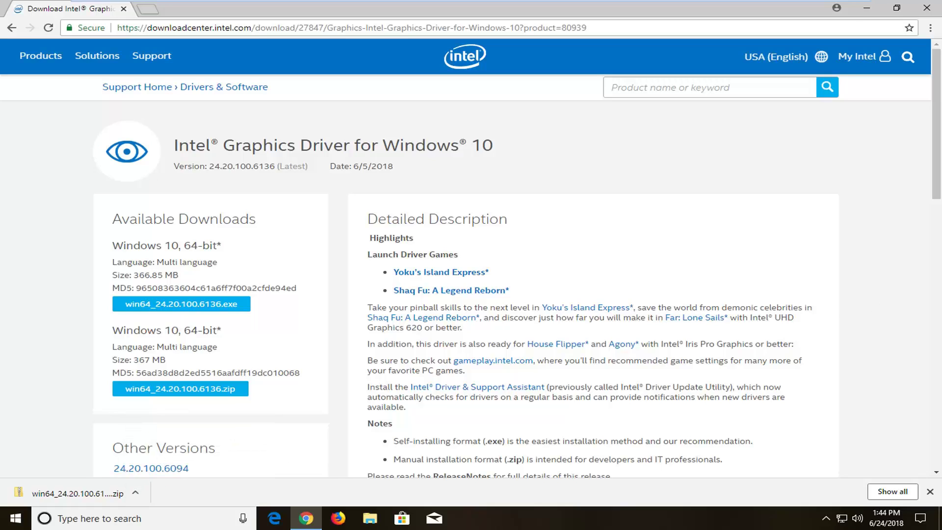
Move the driver zip from Downloads onto the desktop and close the Downloads window
{"action": "left_click", "coordinate": [867, 10]}
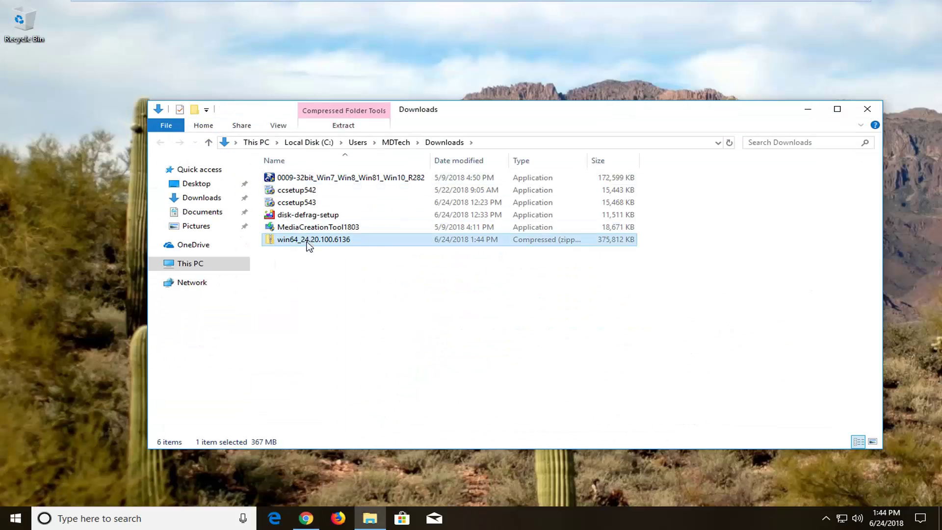
{"action": "left_click_drag", "start_coordinate": [308, 246], "coordinate": [29, 79]}
{"action": "left_click", "coordinate": [867, 109]}
Extract the desktop zip with Extract All into the default win64_24.20.100.6136 folder
{"action": "right_click", "coordinate": [27, 77]}
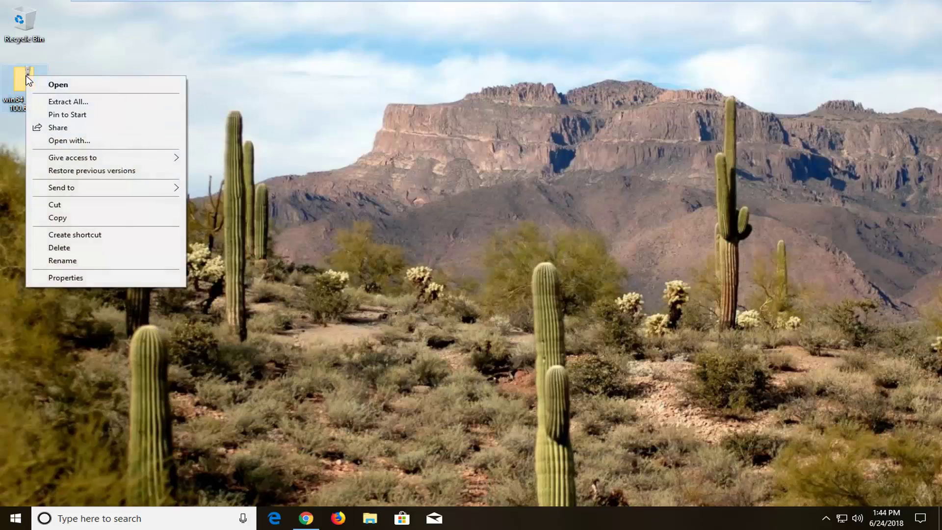
{"action": "left_click", "coordinate": [64, 103]}
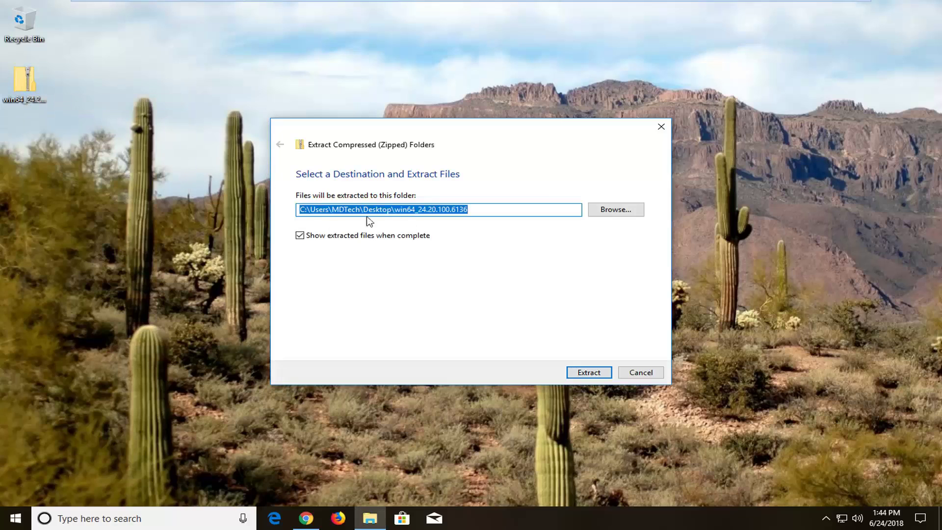
{"action": "left_click", "coordinate": [587, 374]}
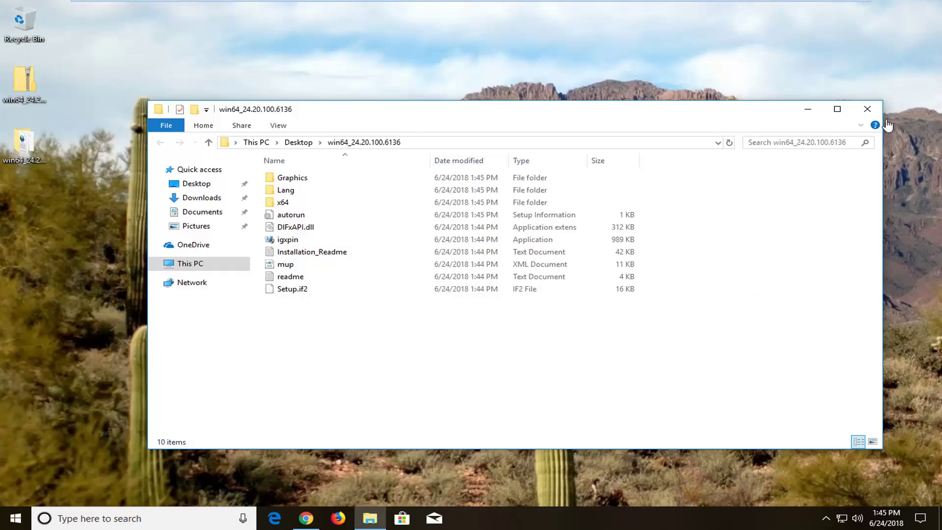
Close the extracted folder and launch Device Manager by searching 'device manager' from Start
{"action": "left_click", "coordinate": [866, 109]}
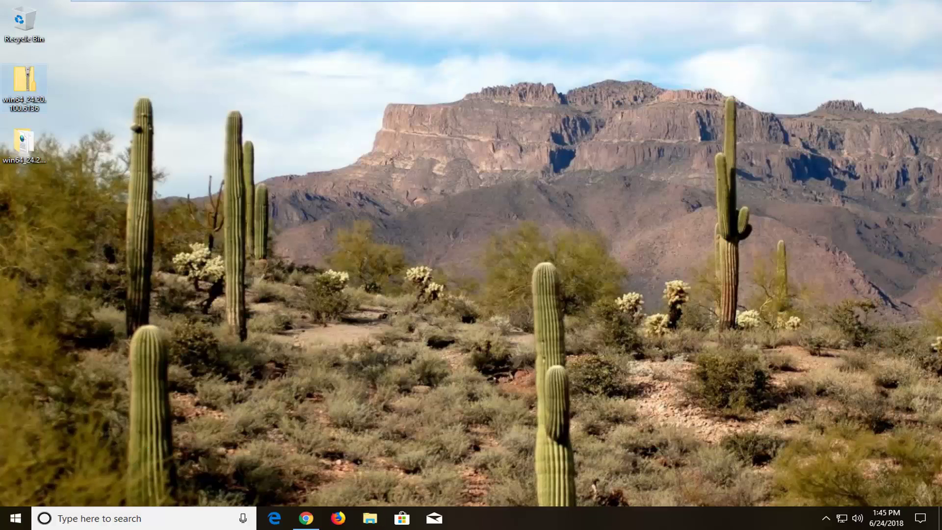
{"action": "left_click", "coordinate": [14, 517]}
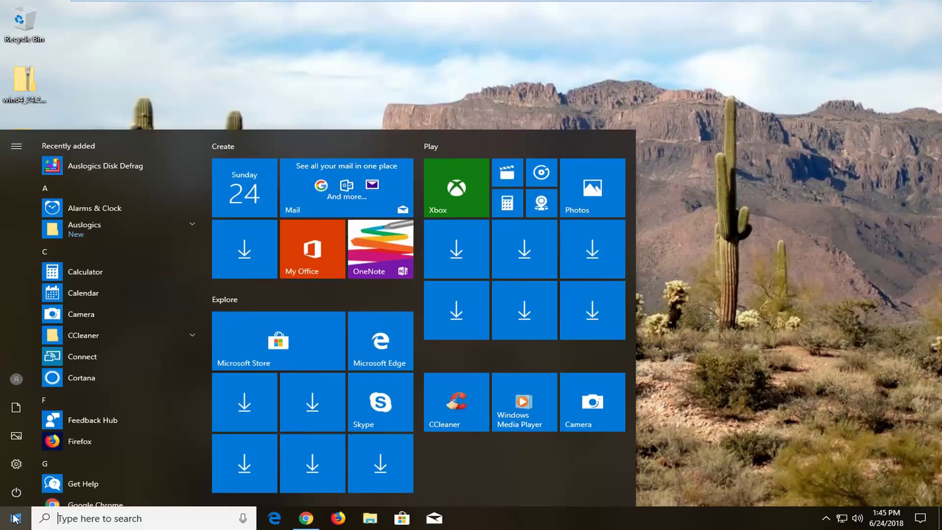
{"action": "type", "text": "device manager"}
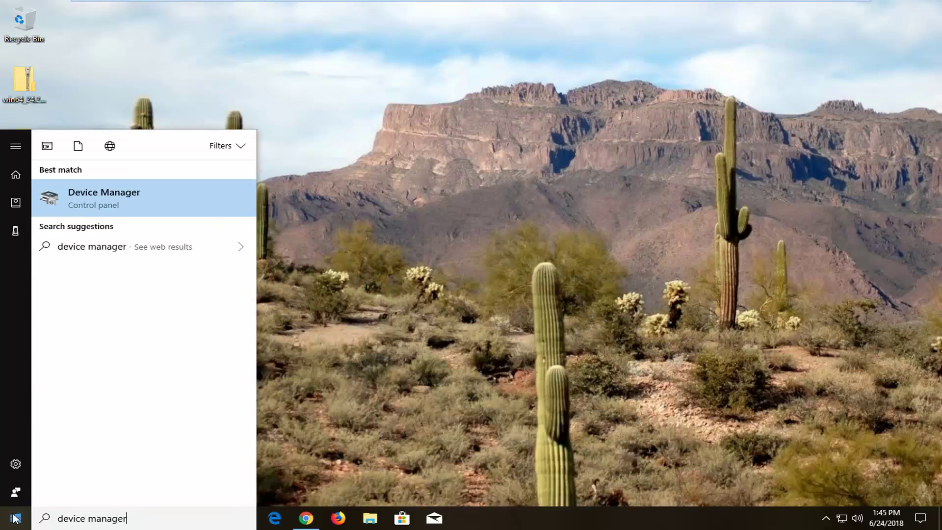
{"action": "left_click", "coordinate": [91, 201]}
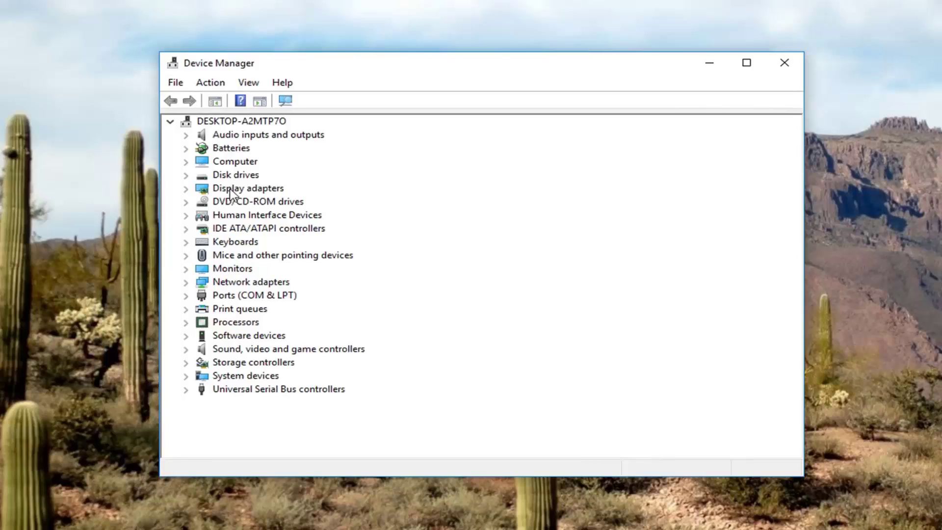
Open VMware SVGA 3D Properties under Display adapters and view its Driver tab (version 8.15.1.51)
{"action": "left_click", "coordinate": [189, 187]}
{"action": "left_click", "coordinate": [187, 187]}
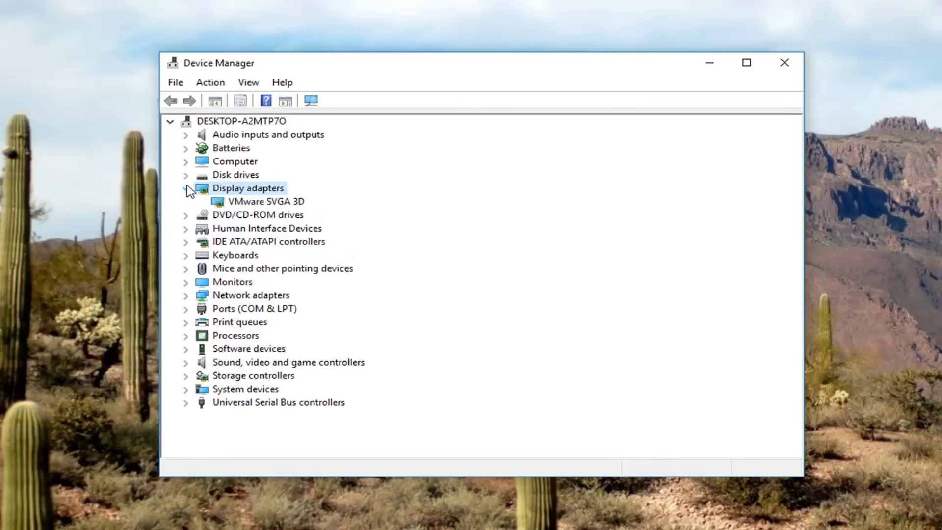
{"action": "left_click", "coordinate": [241, 204]}
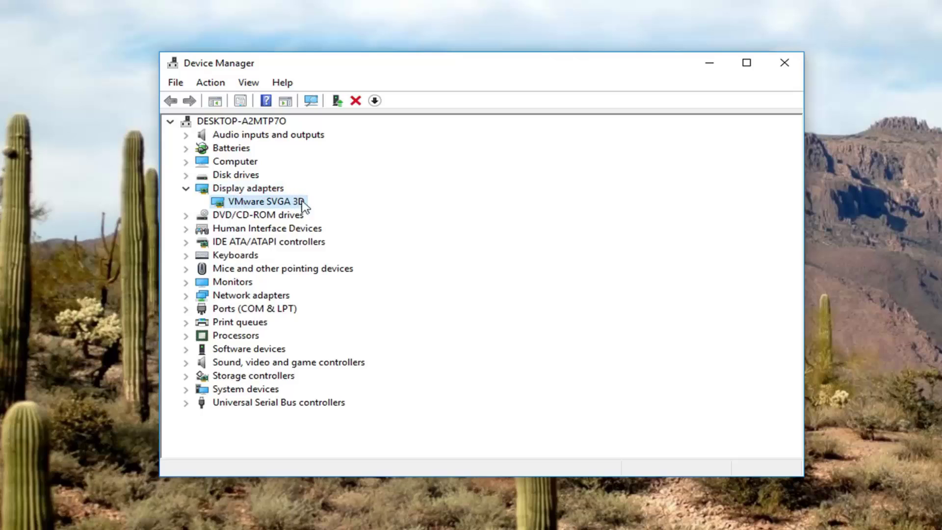
{"action": "right_click", "coordinate": [265, 199]}
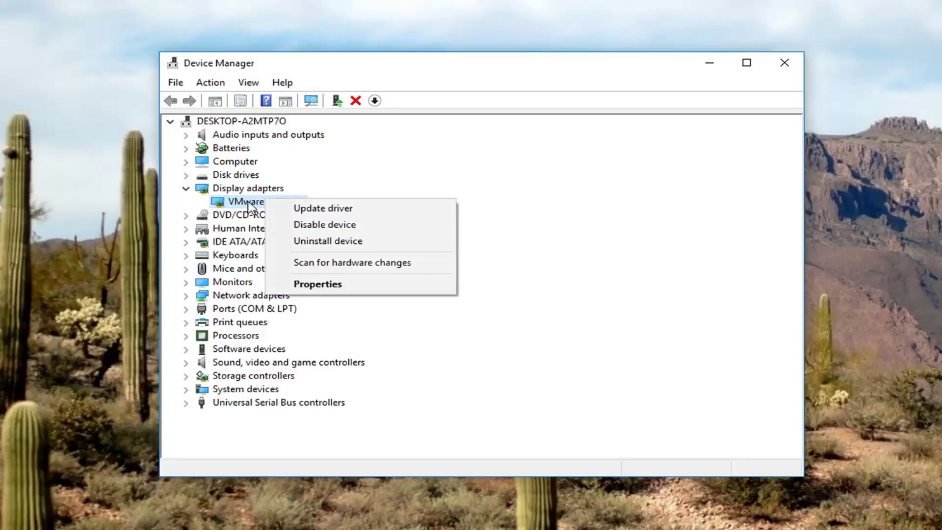
{"action": "left_click", "coordinate": [318, 285]}
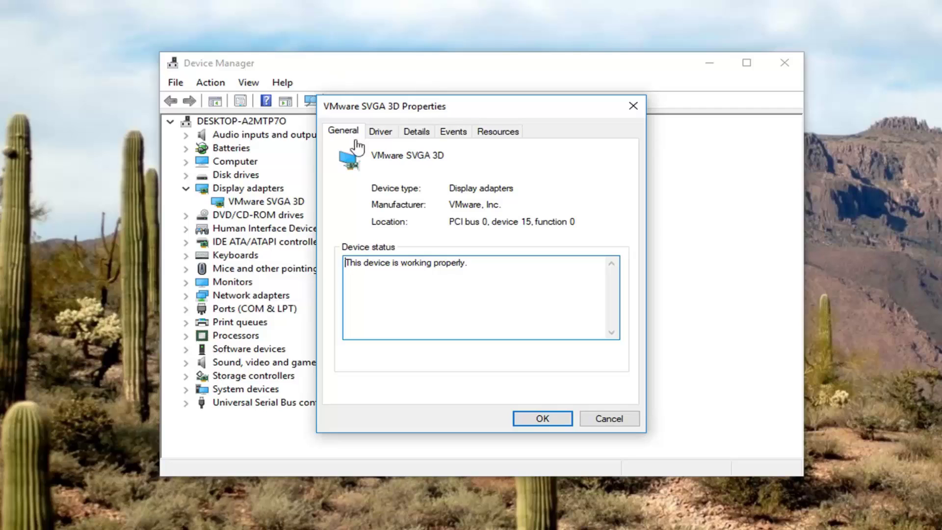
{"action": "left_click", "coordinate": [382, 131]}
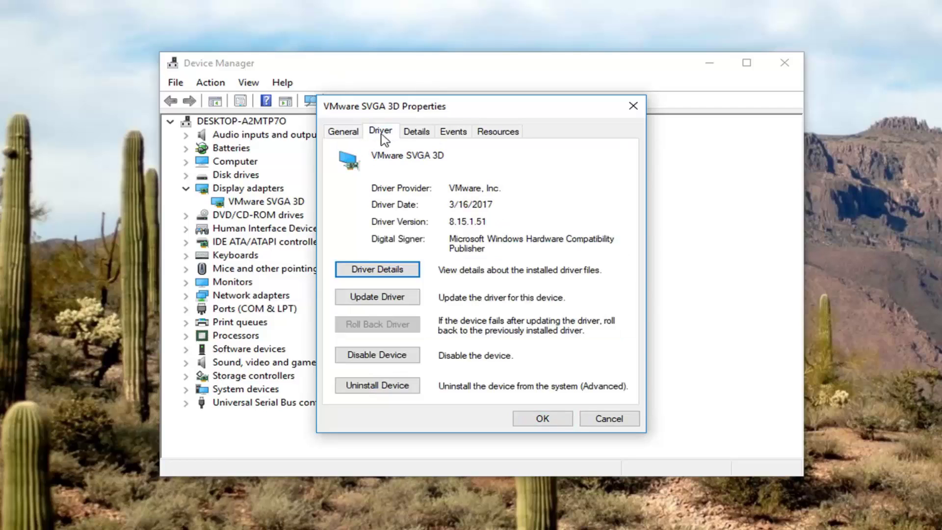
Start Update Driver, browse the computer, and choose to pick from the list of available drivers
{"action": "left_click", "coordinate": [376, 294]}
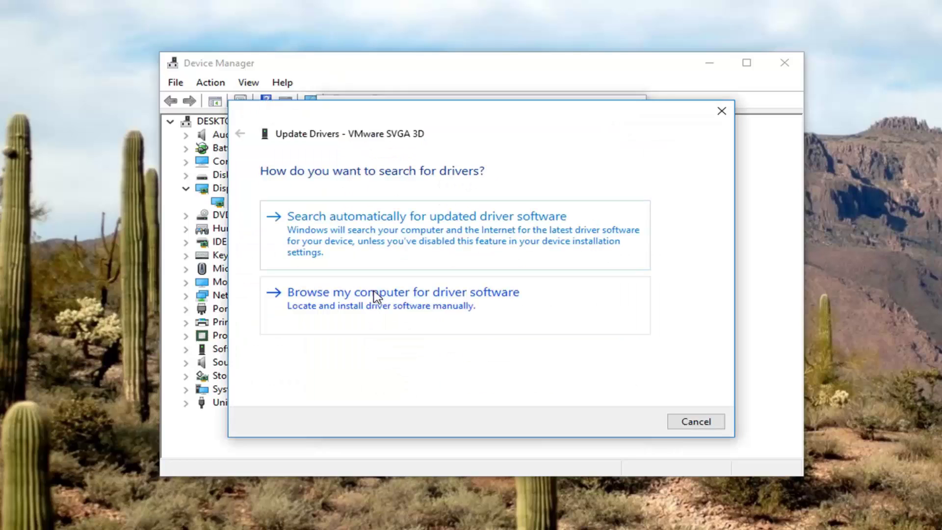
{"action": "left_click", "coordinate": [431, 304]}
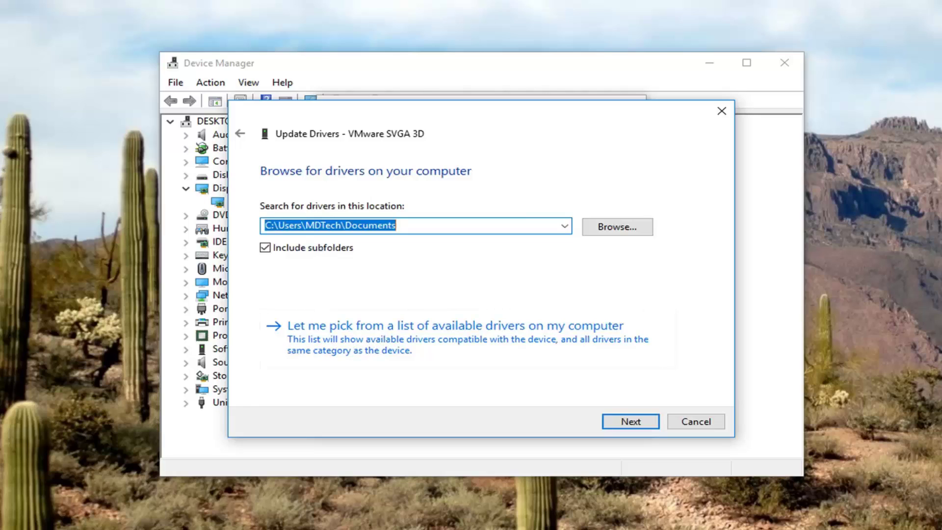
{"action": "left_click", "coordinate": [461, 342]}
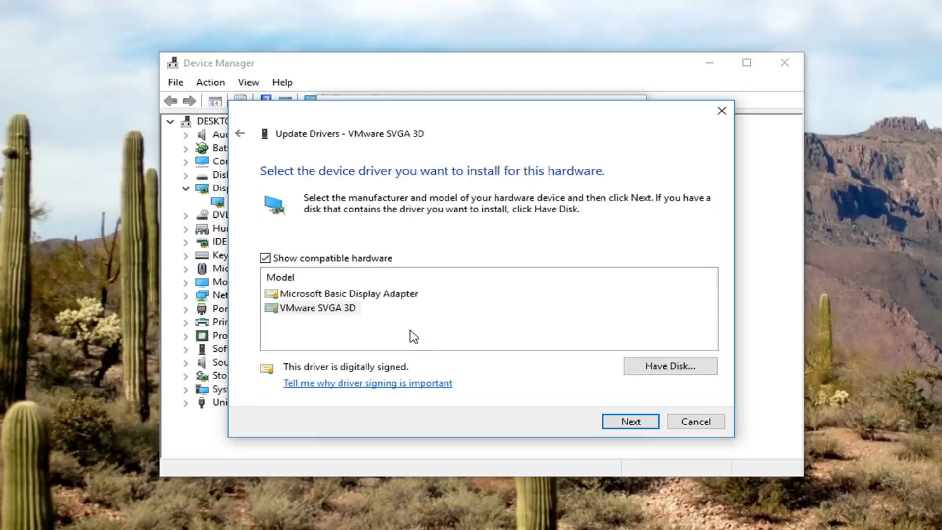
Via Have Disk, browse to the Desktop and open the win64_24.20.100.6136 folder
{"action": "left_click", "coordinate": [671, 371]}
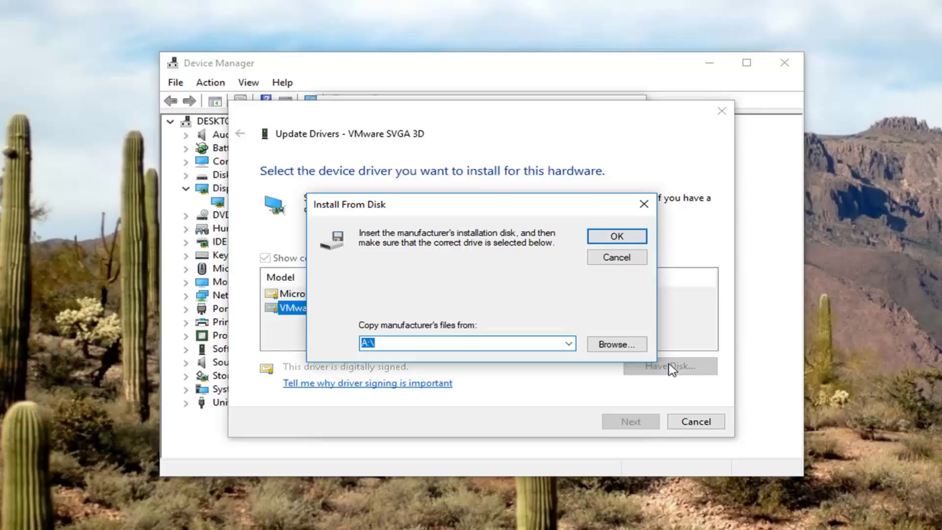
{"action": "left_click", "coordinate": [606, 348]}
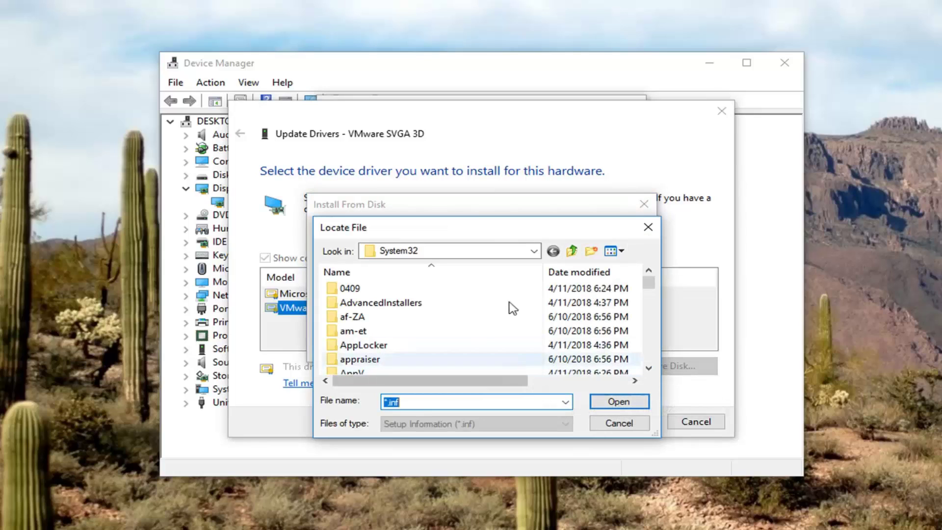
{"action": "left_click", "coordinate": [534, 250]}
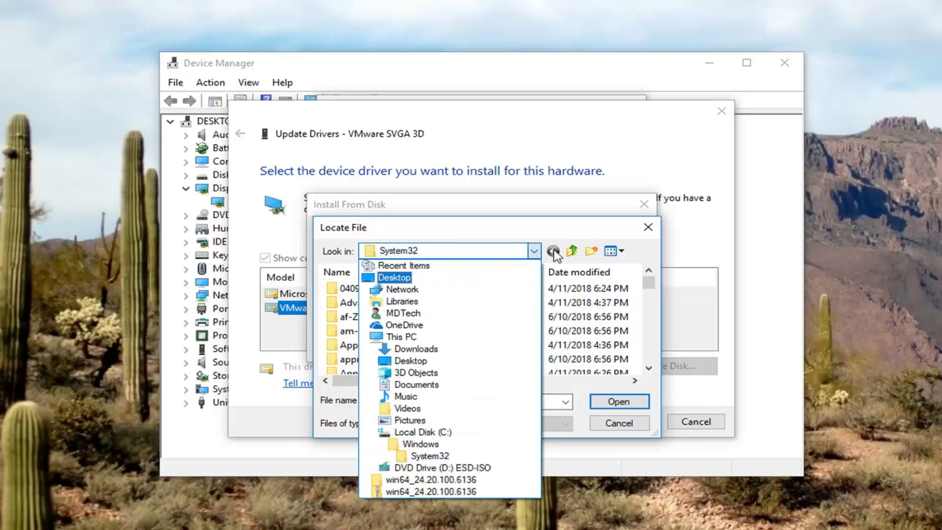
{"action": "left_click", "coordinate": [534, 252]}
{"action": "left_click", "coordinate": [533, 252]}
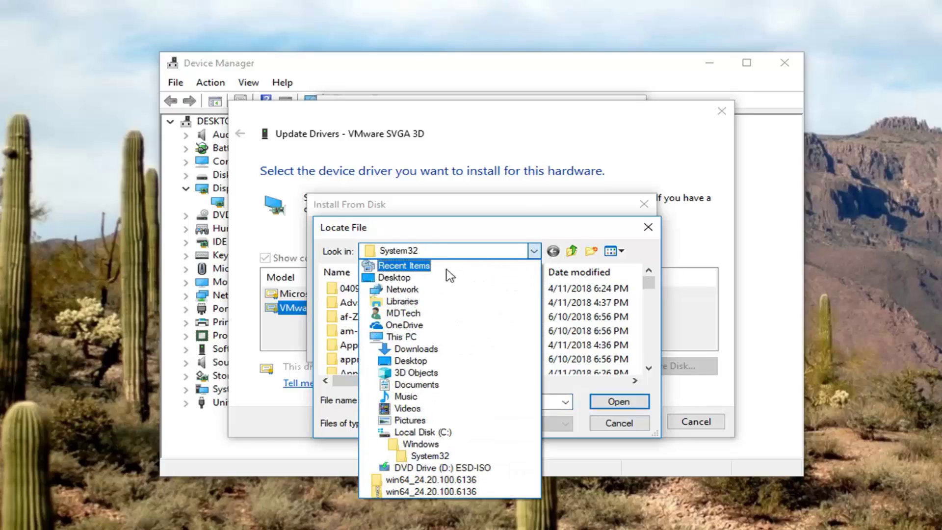
{"action": "left_click", "coordinate": [395, 277]}
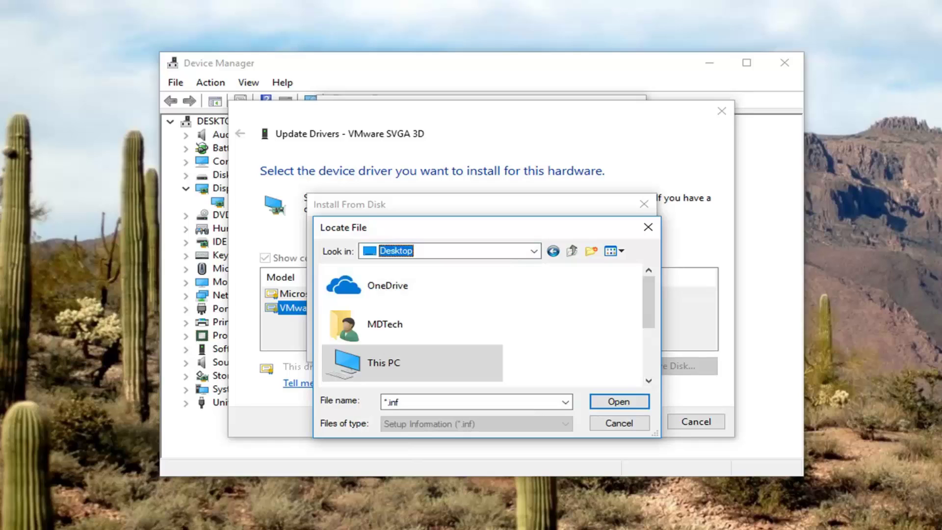
{"action": "scroll", "coordinate": [609, 325], "scroll_direction": "down", "scroll_amount": 3}
{"action": "scroll", "coordinate": [469, 351], "scroll_direction": "up", "scroll_amount": 3}
{"action": "scroll", "coordinate": [425, 349], "scroll_direction": "down", "scroll_amount": 3}
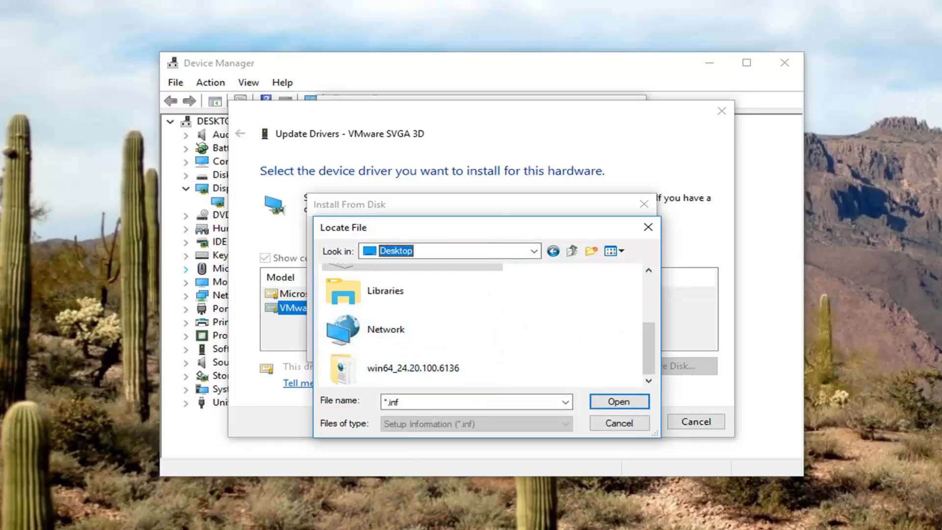
{"action": "double_click", "coordinate": [378, 368]}
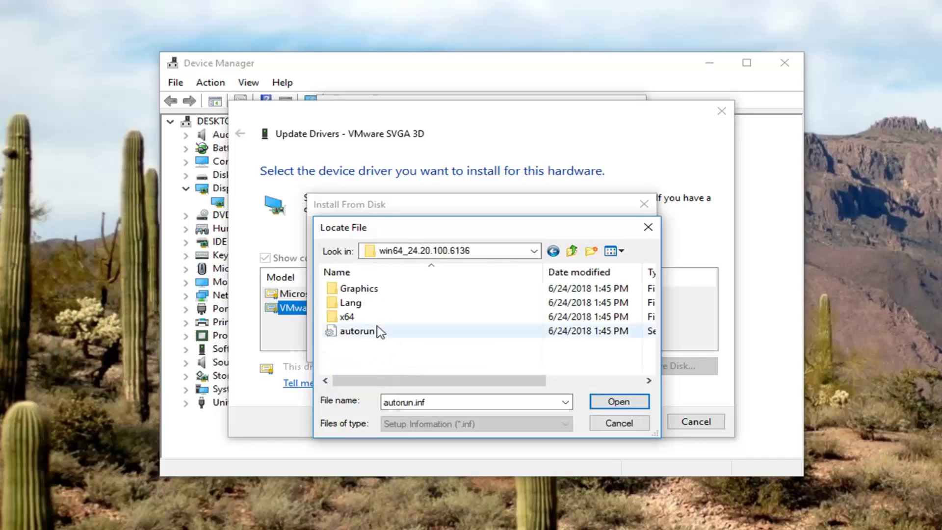
Open the Graphics folder and select the igdlh64 .inf file
{"action": "double_click", "coordinate": [353, 289]}
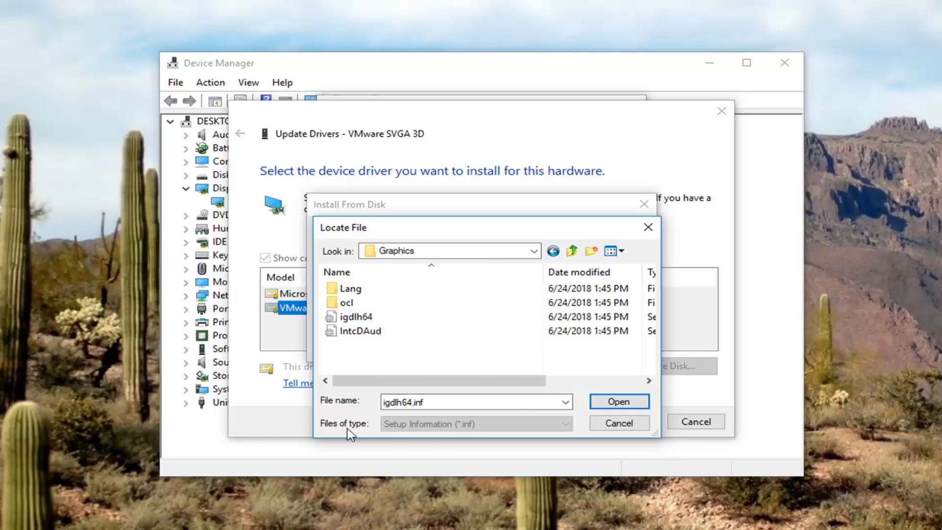
{"action": "left_click", "coordinate": [354, 320]}
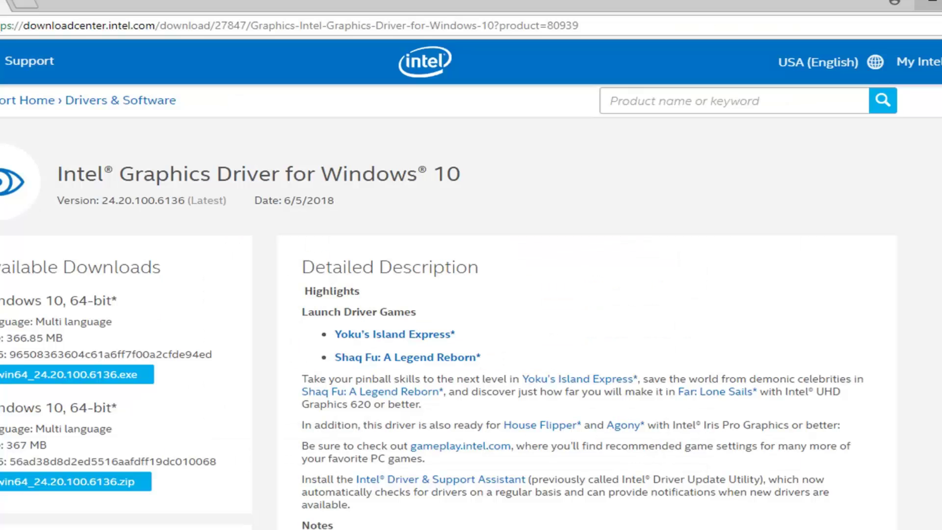
{"action": "scroll", "coordinate": [294, 510], "scroll_direction": "down", "scroll_amount": 3}
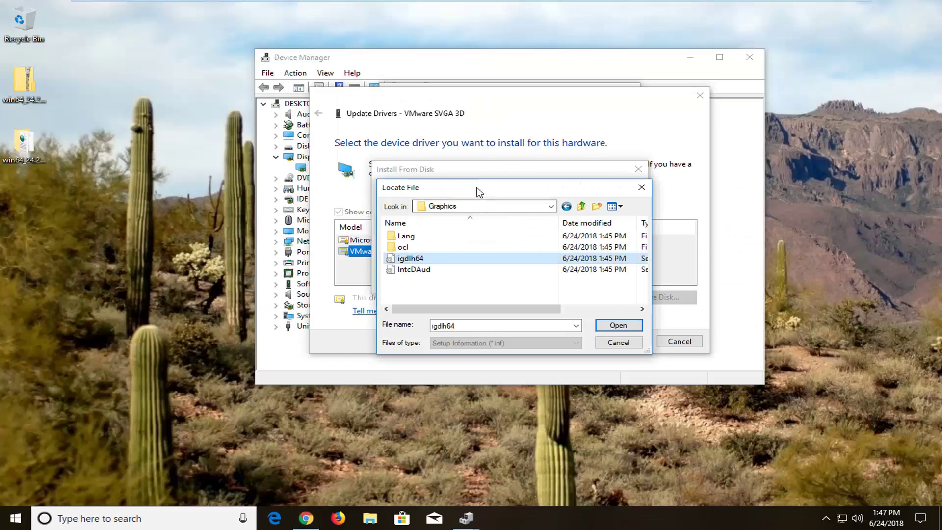
Install from the igdlh64 file, then dismiss the error that it is not compatible
{"action": "left_click_drag", "start_coordinate": [478, 192], "coordinate": [465, 177]}
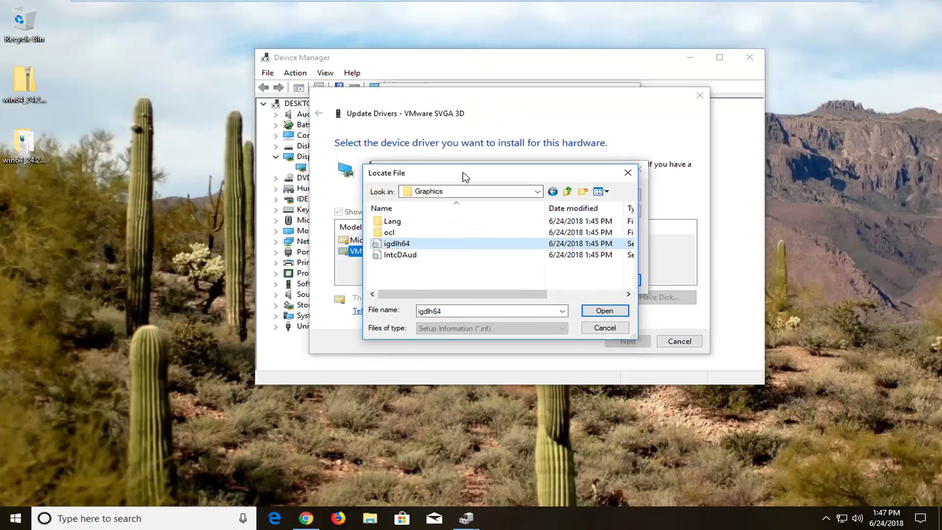
{"action": "left_click", "coordinate": [602, 310]}
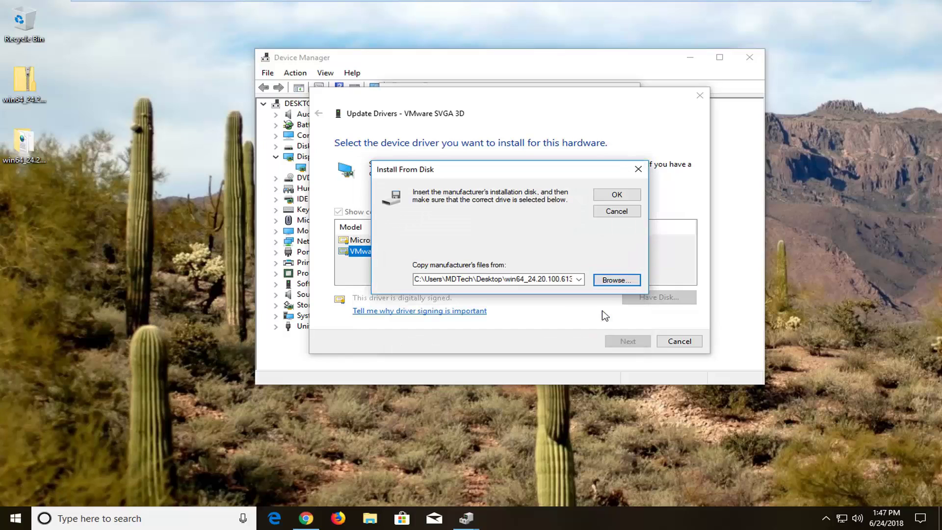
{"action": "left_click", "coordinate": [614, 195]}
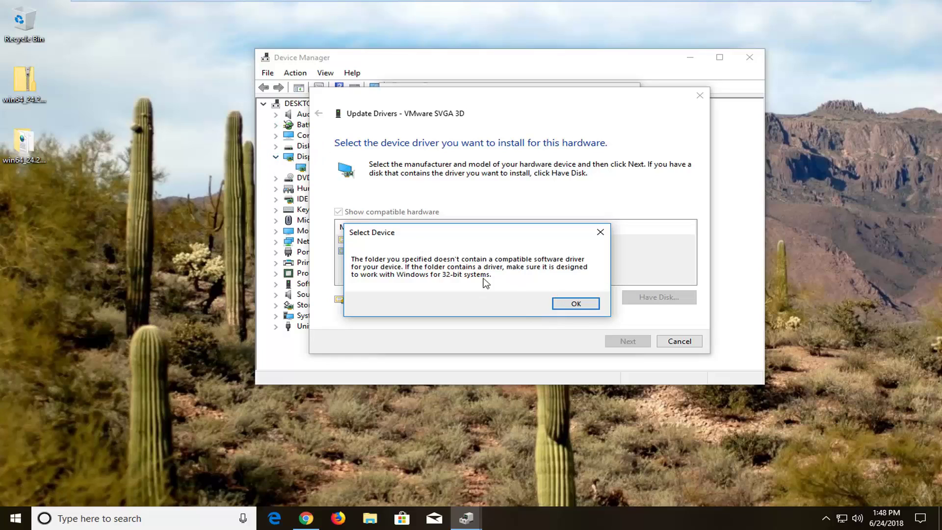
{"action": "left_click", "coordinate": [575, 303]}
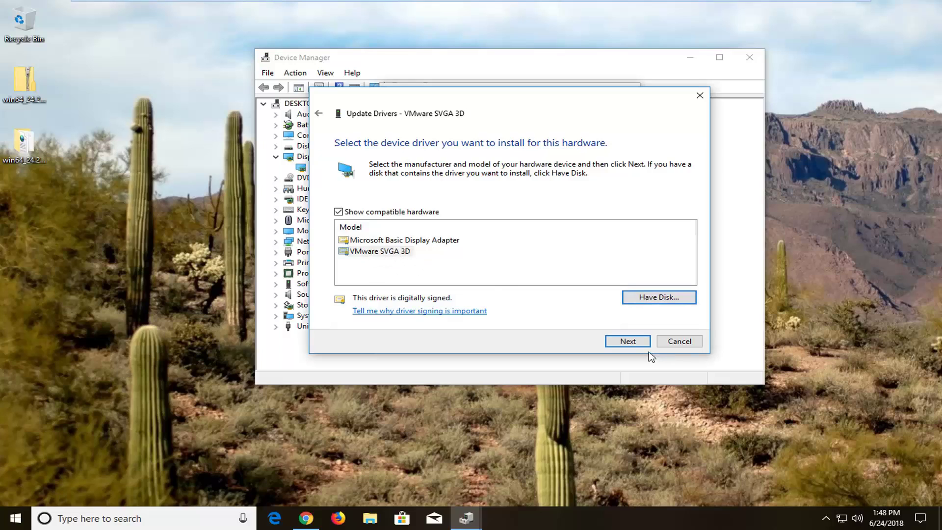
Try continuing with the listed adapter model, checking the properties window behind the wizard
{"action": "left_click", "coordinate": [630, 344]}
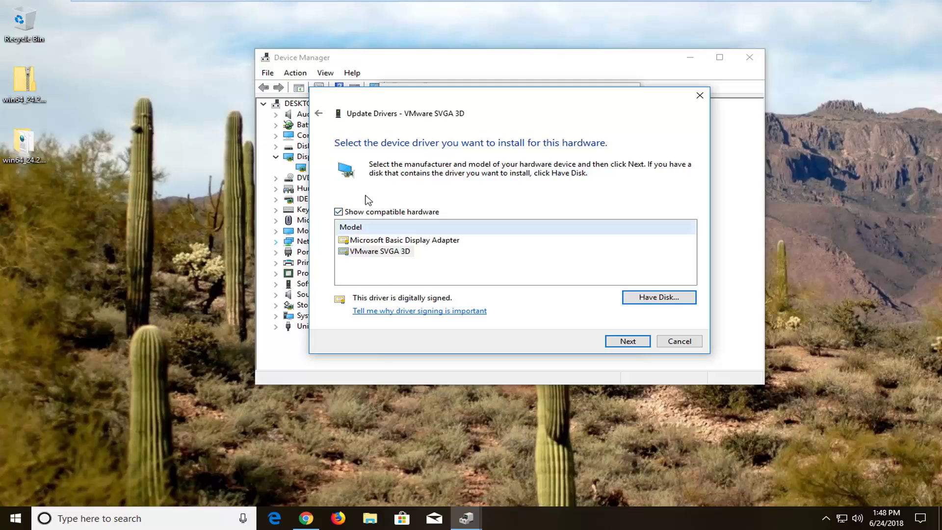
{"action": "left_click_drag", "start_coordinate": [363, 109], "coordinate": [480, 157]}
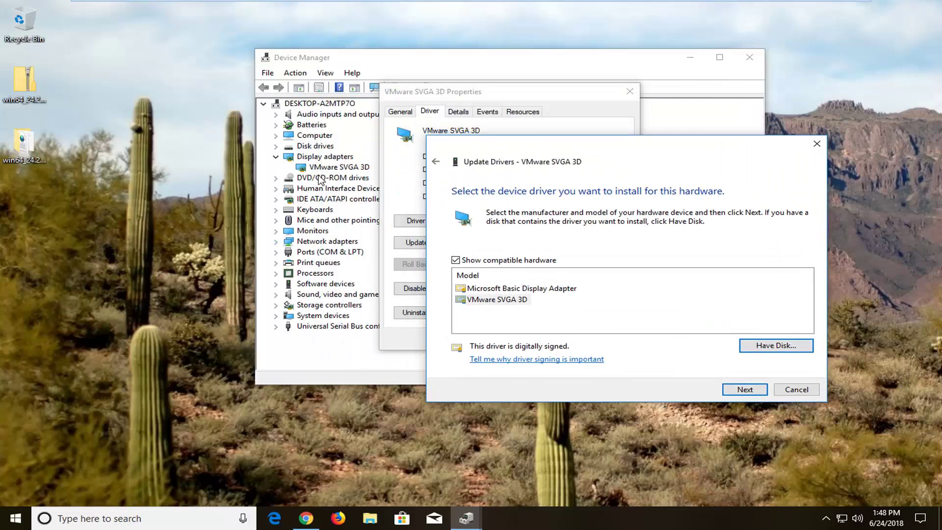
{"action": "left_click_drag", "start_coordinate": [538, 142], "coordinate": [393, 104]}
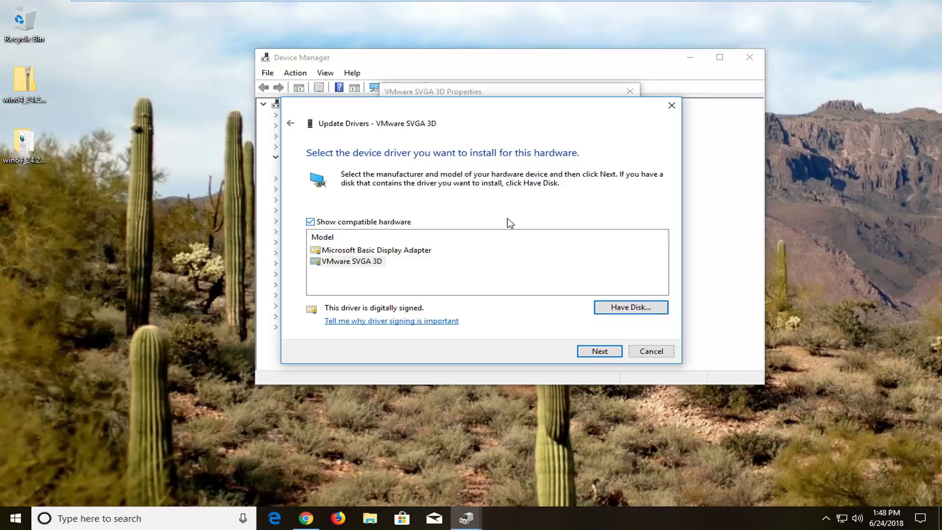
Close the Update Drivers wizard, the VMware SVGA 3D Properties window, and Device Manager
{"action": "left_click", "coordinate": [672, 108]}
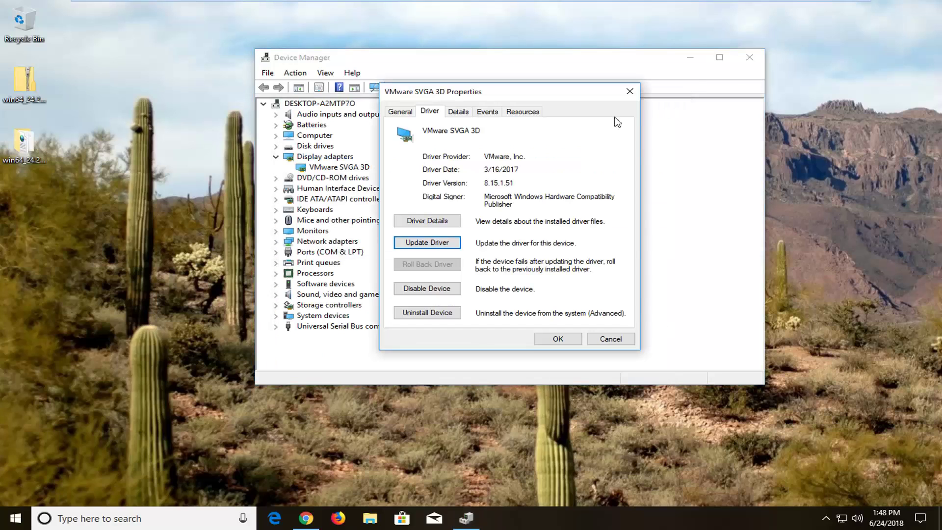
{"action": "left_click", "coordinate": [628, 91]}
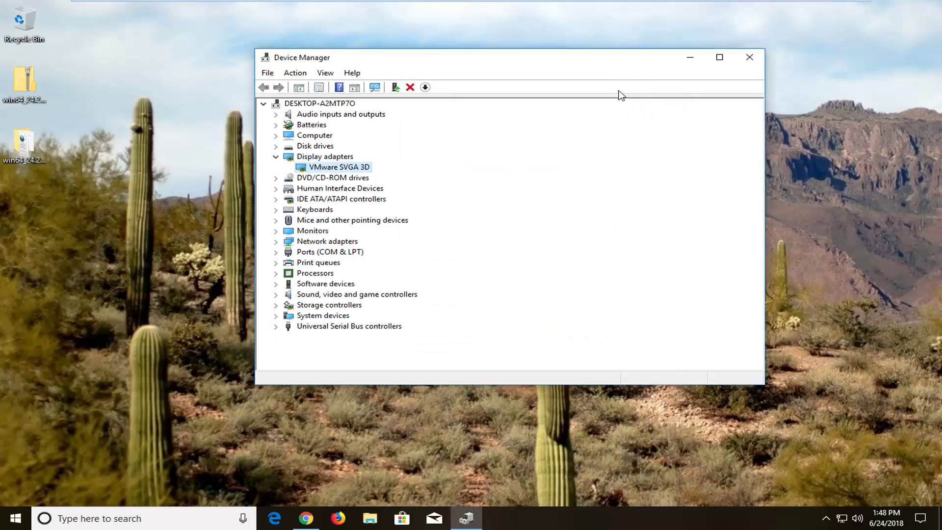
{"action": "left_click", "coordinate": [749, 59]}
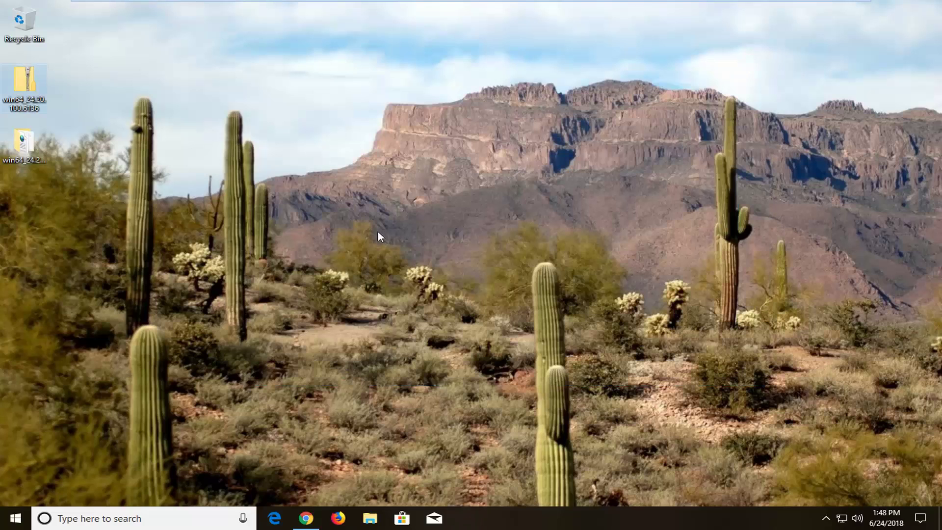